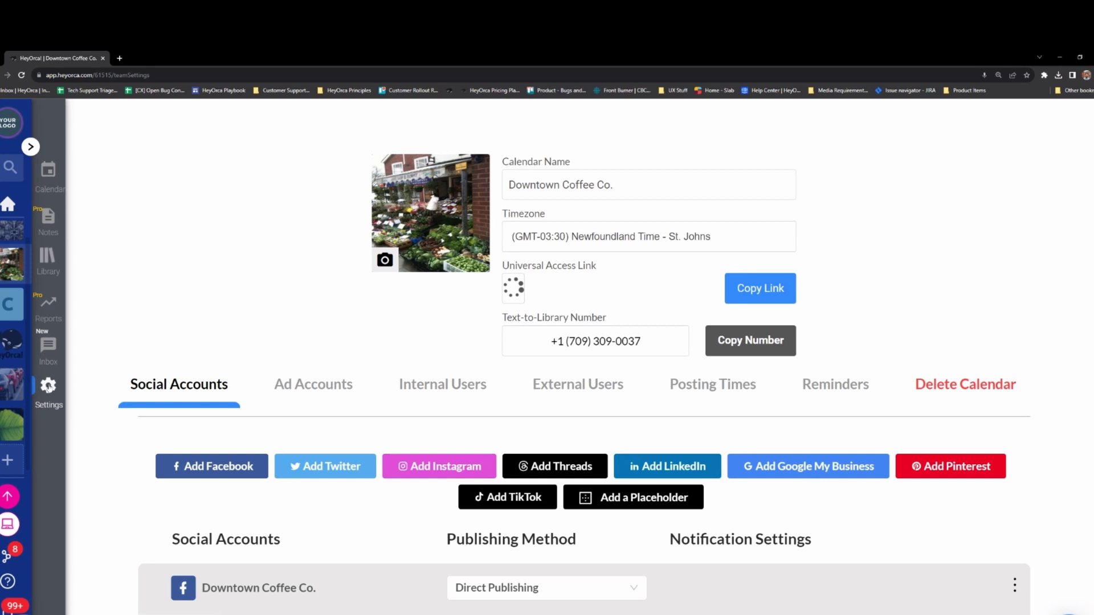
# Add a Threads placeholder account titled DowntownCoffeeCo. with the Downtown Coffee Co. logo as its image, and save it
pyautogui.scroll(-3, 152, 405)
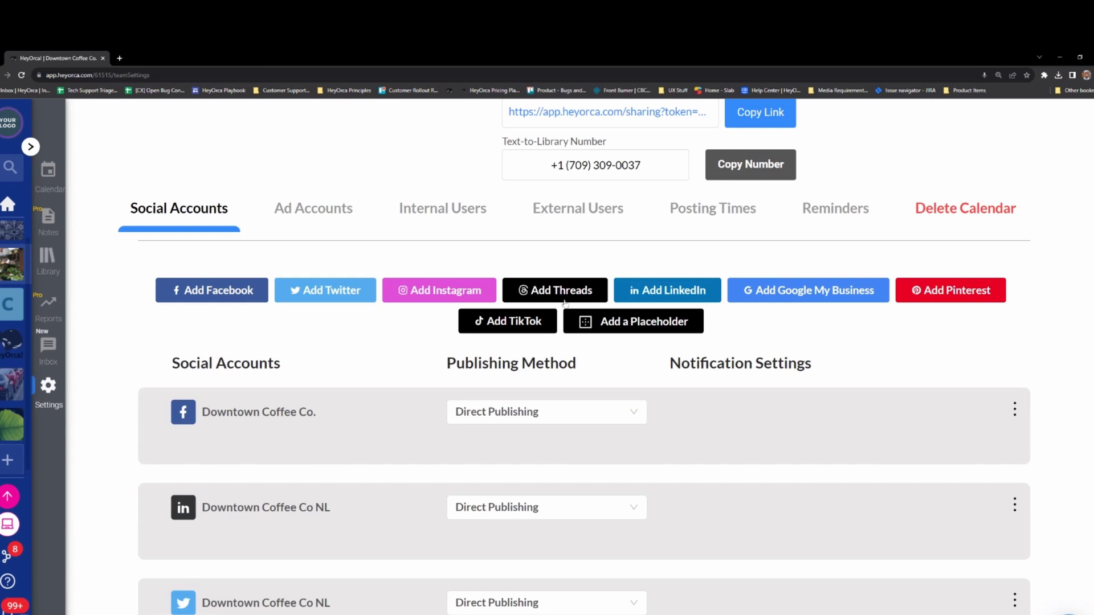
pyautogui.click(565, 301)
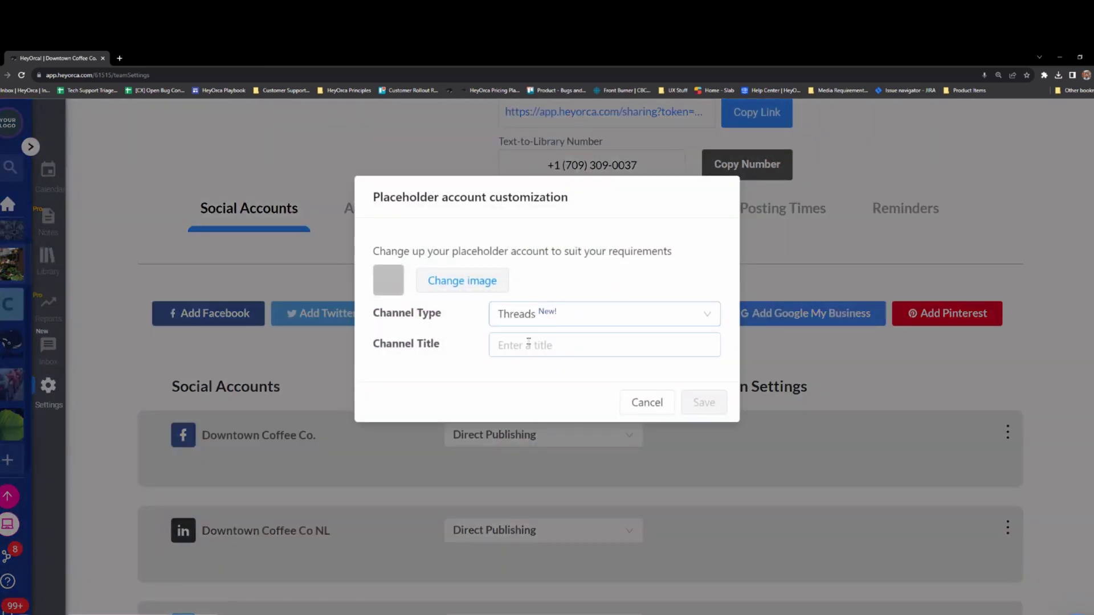
pyautogui.click(530, 344)
pyautogui.write('DowntownCoffeeCo.')
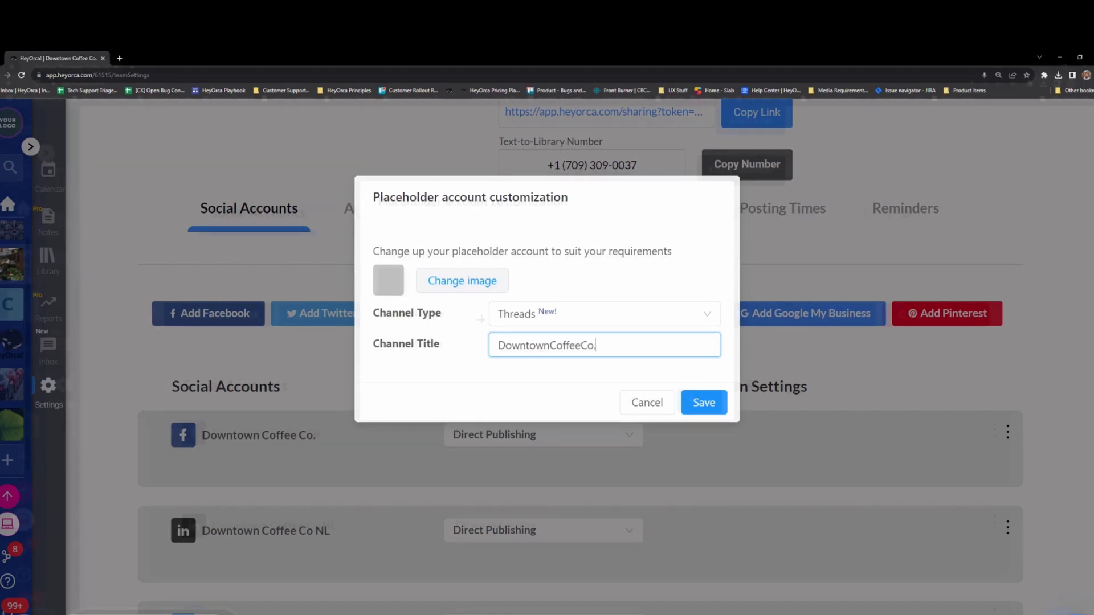
pyautogui.click(462, 281)
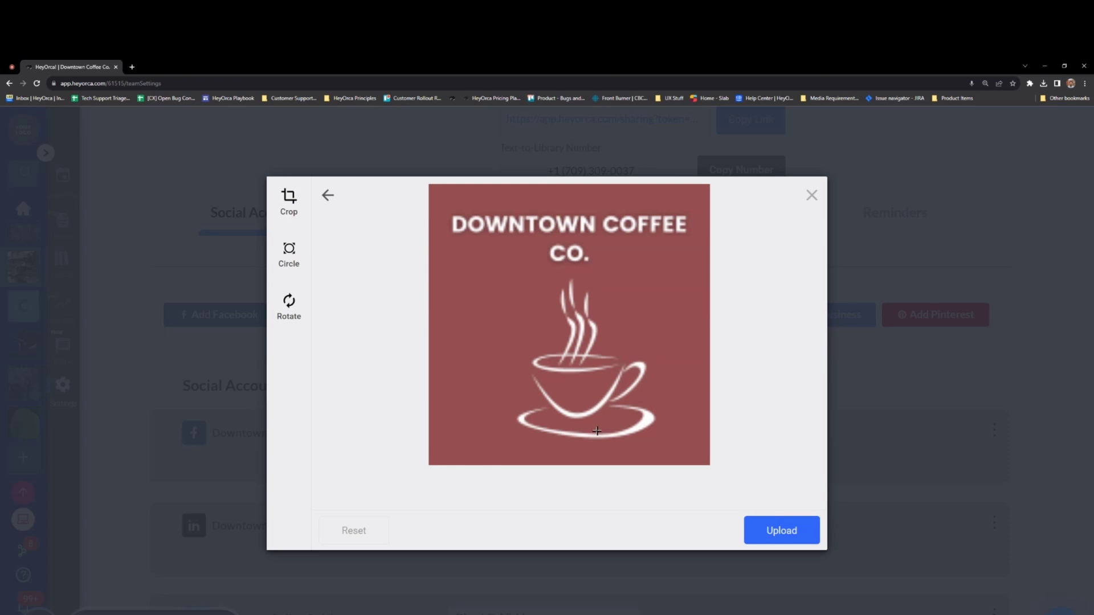
pyautogui.click(782, 530)
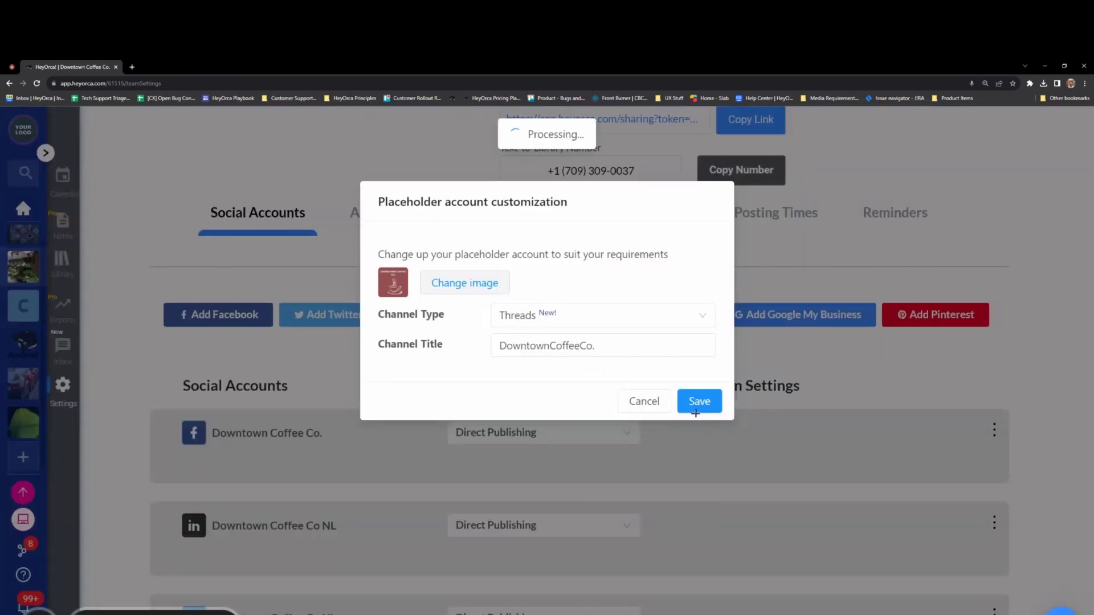
pyautogui.click(692, 408)
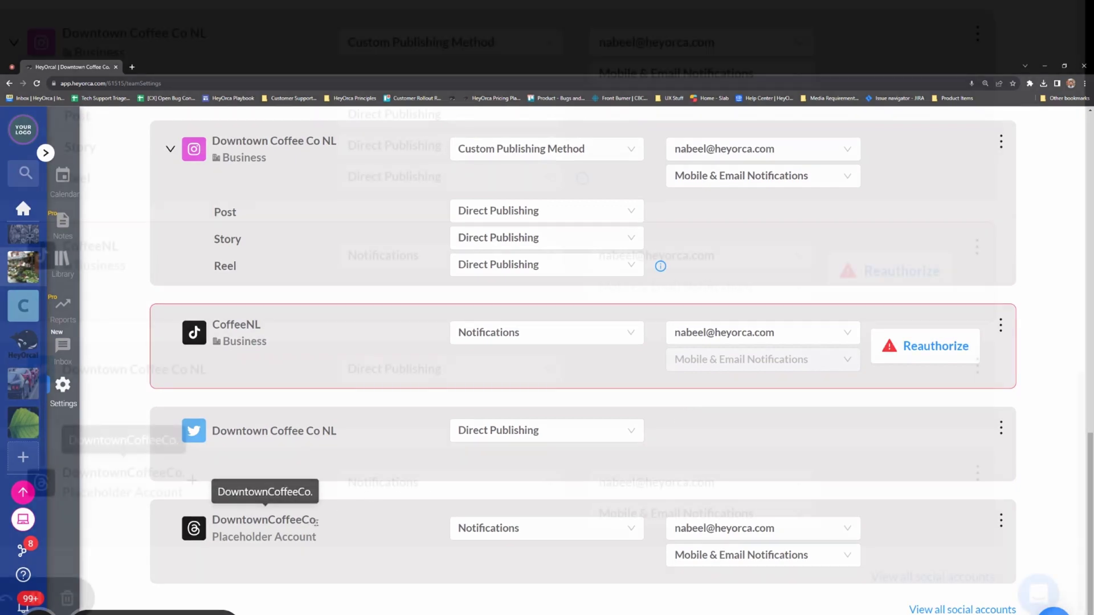
# Set the DowntownCoffeeCo. Threads account to Mobile & Email Notifications after reviewing its notification recipient options
pyautogui.click(808, 485)
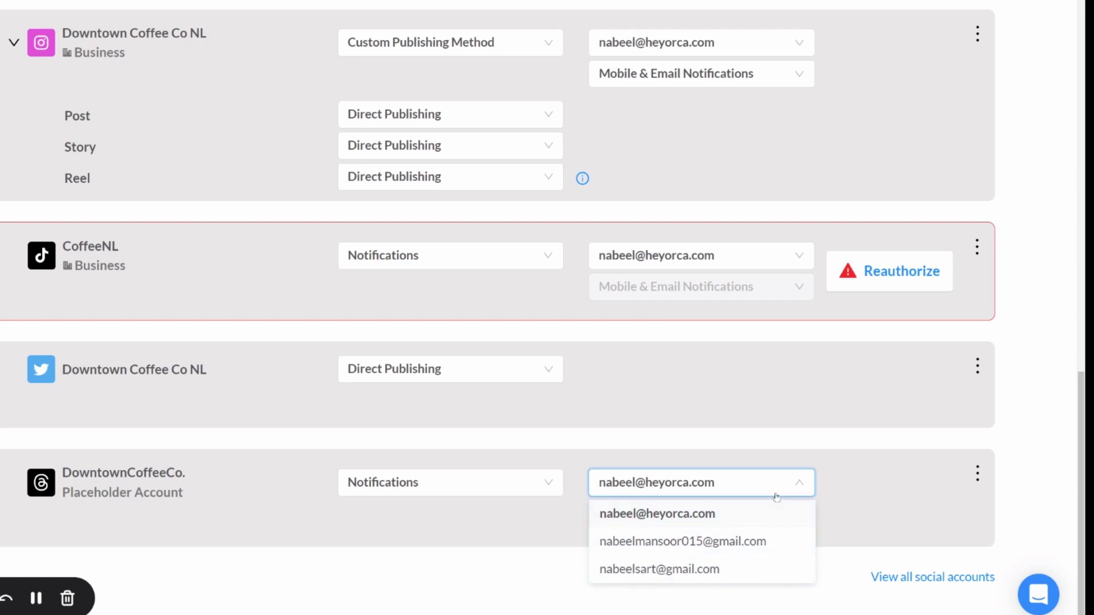
pyautogui.click(777, 497)
pyautogui.click(780, 516)
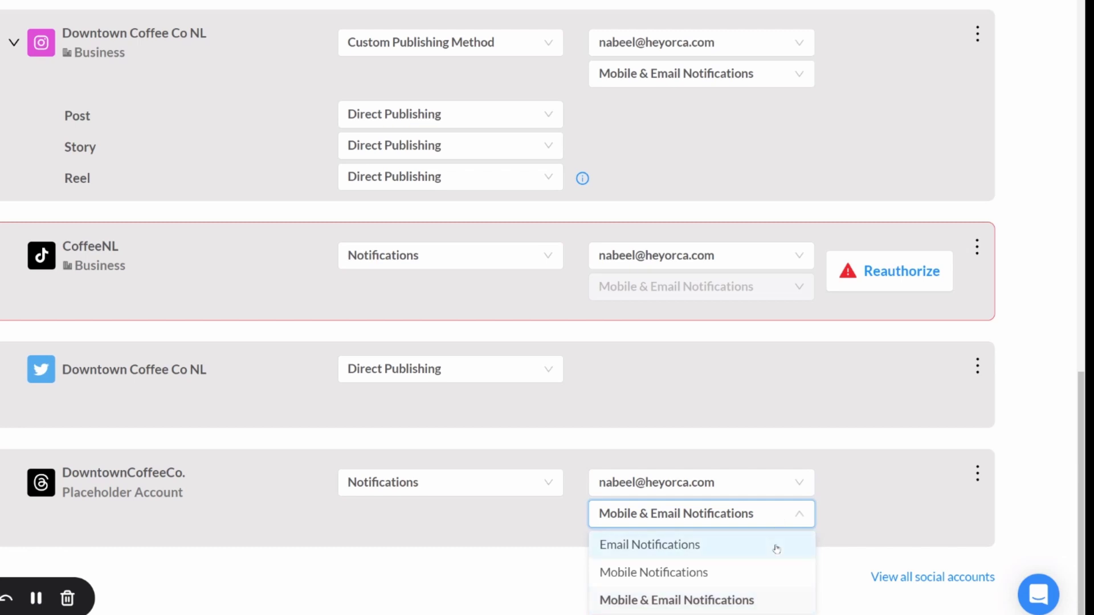
pyautogui.click(764, 602)
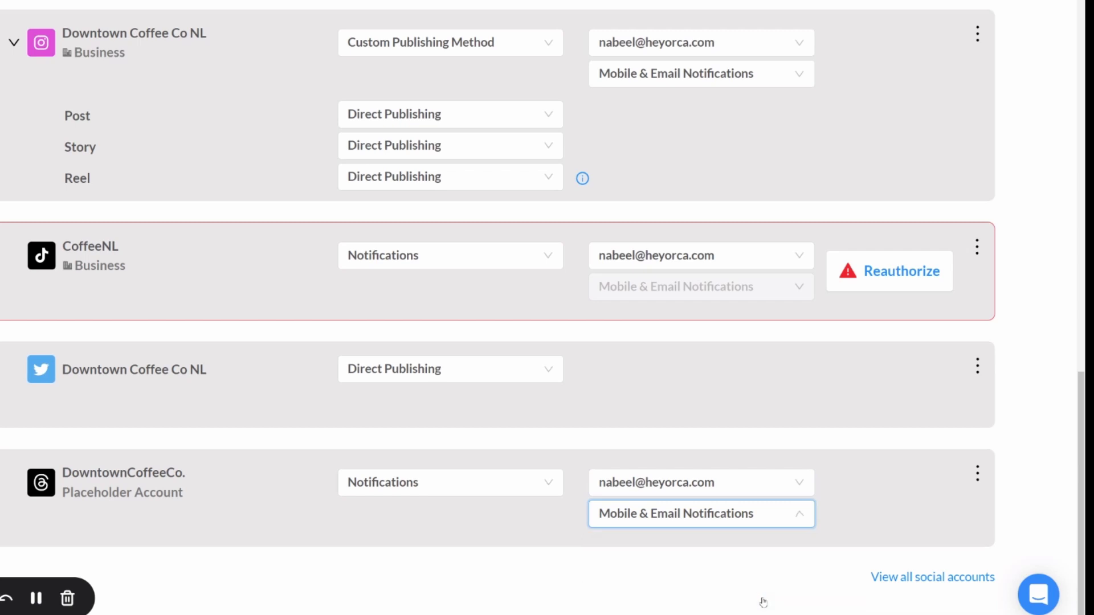
pyautogui.click(521, 488)
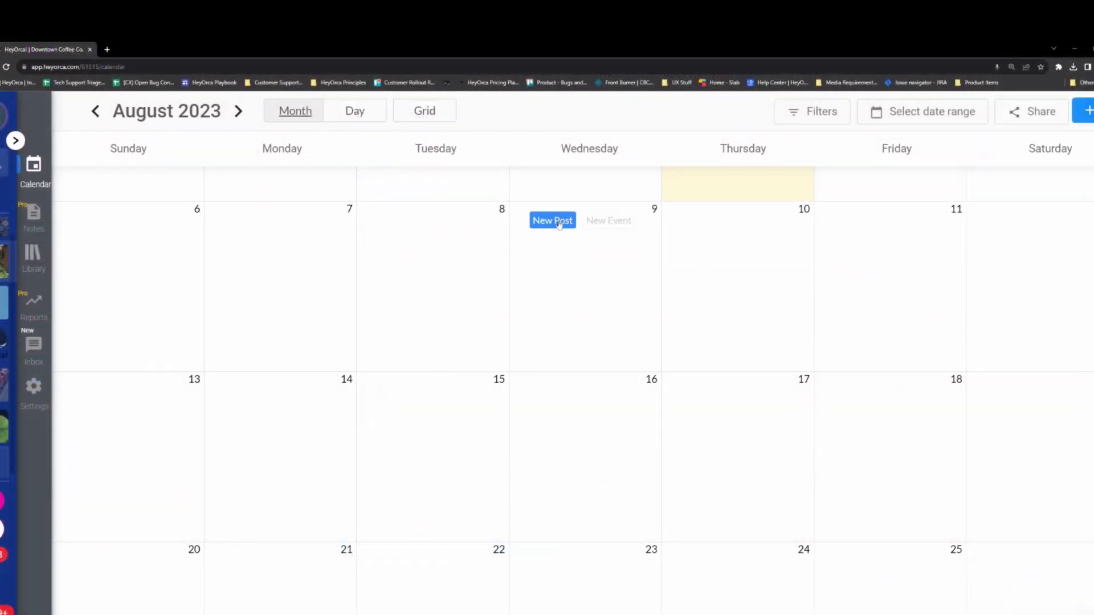
# Create a new post on Wednesday, August 9th 2023 for the DowntownCoffeeCo. Threads account
pyautogui.click(559, 222)
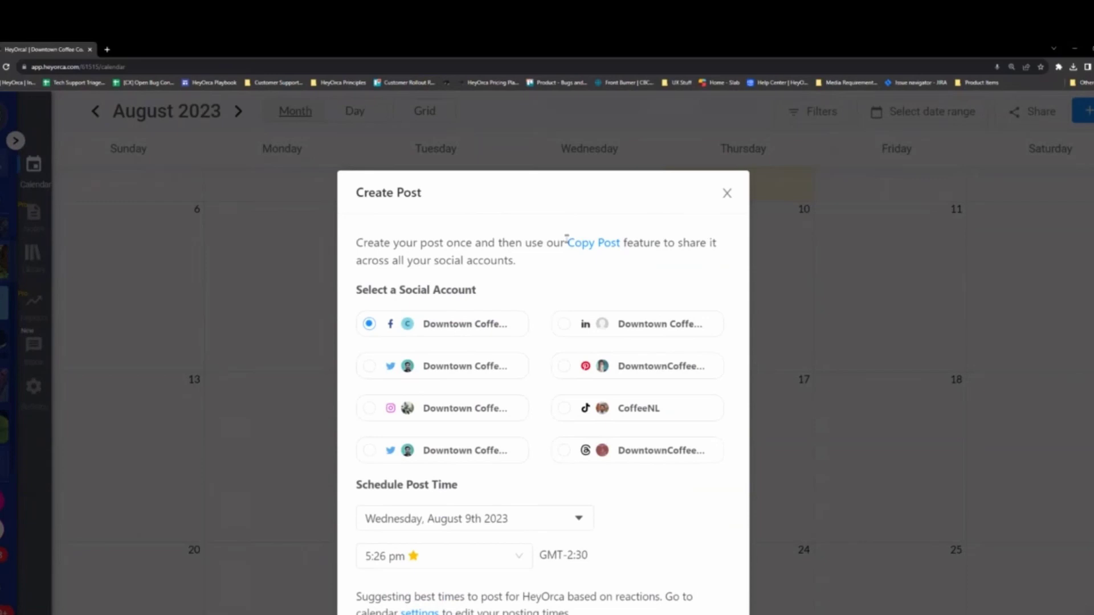
pyautogui.click(633, 451)
pyautogui.scroll(-1, 663, 523)
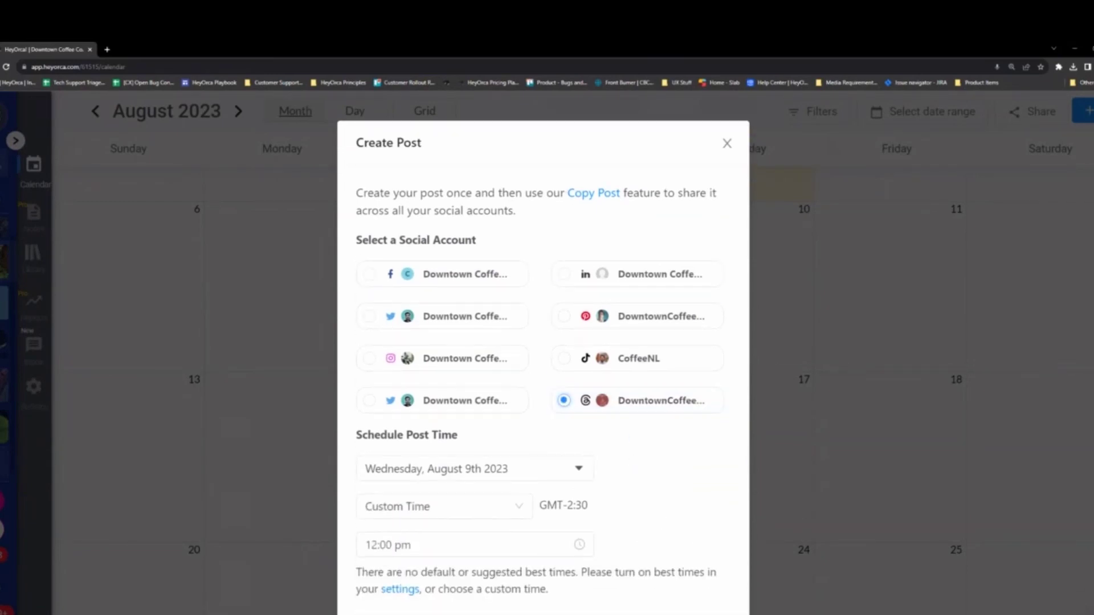
pyautogui.click(706, 607)
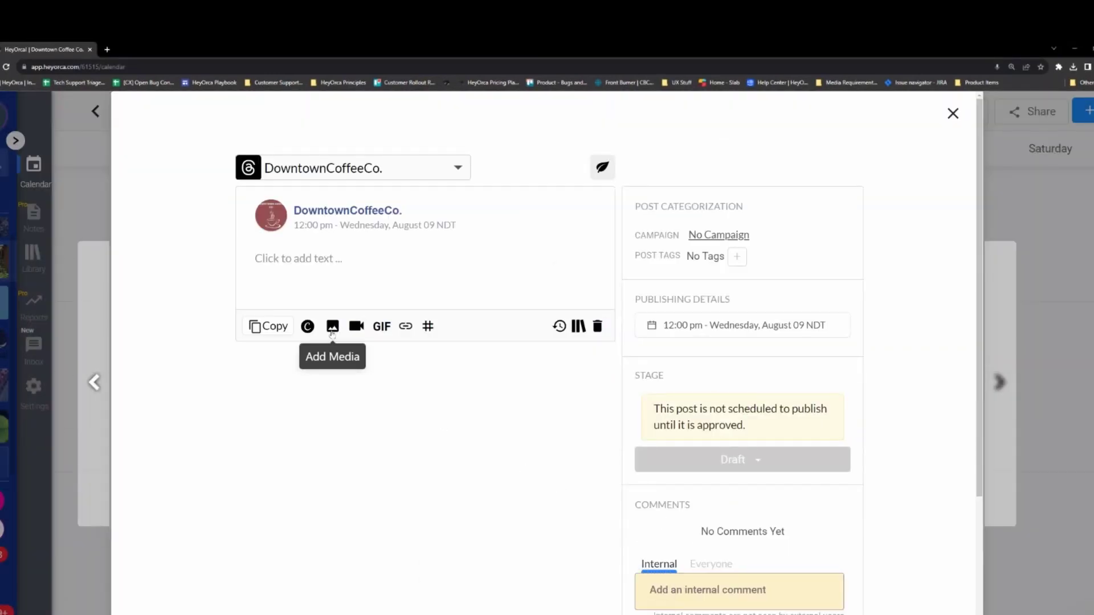
# Upload the image It'sCoffeTimeGraphic.png and add it to the Threads post
pyautogui.click(333, 328)
pyautogui.click(760, 137)
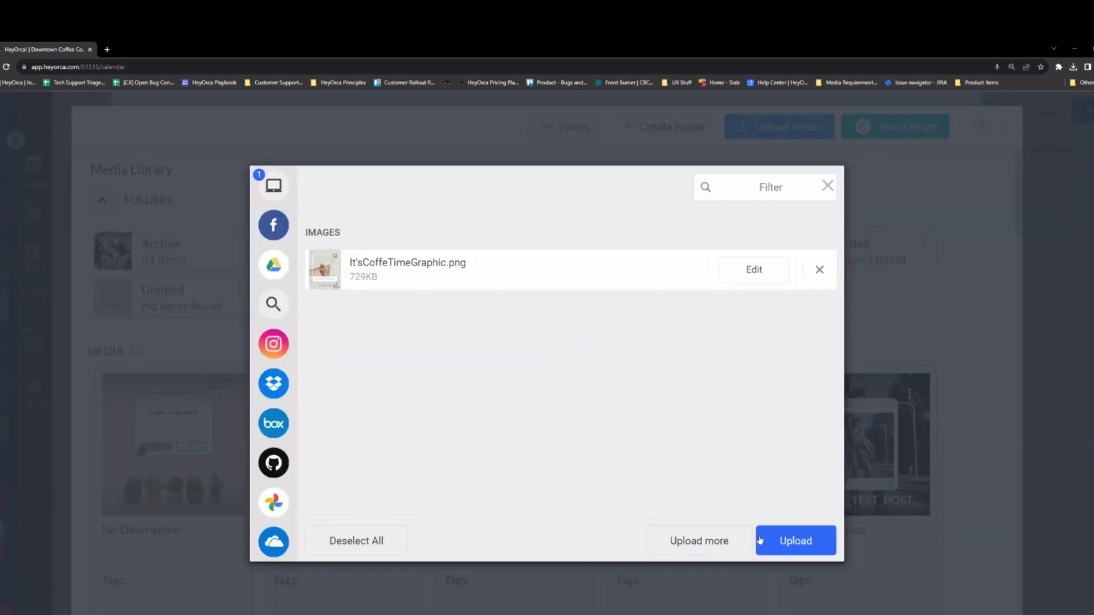
pyautogui.click(779, 552)
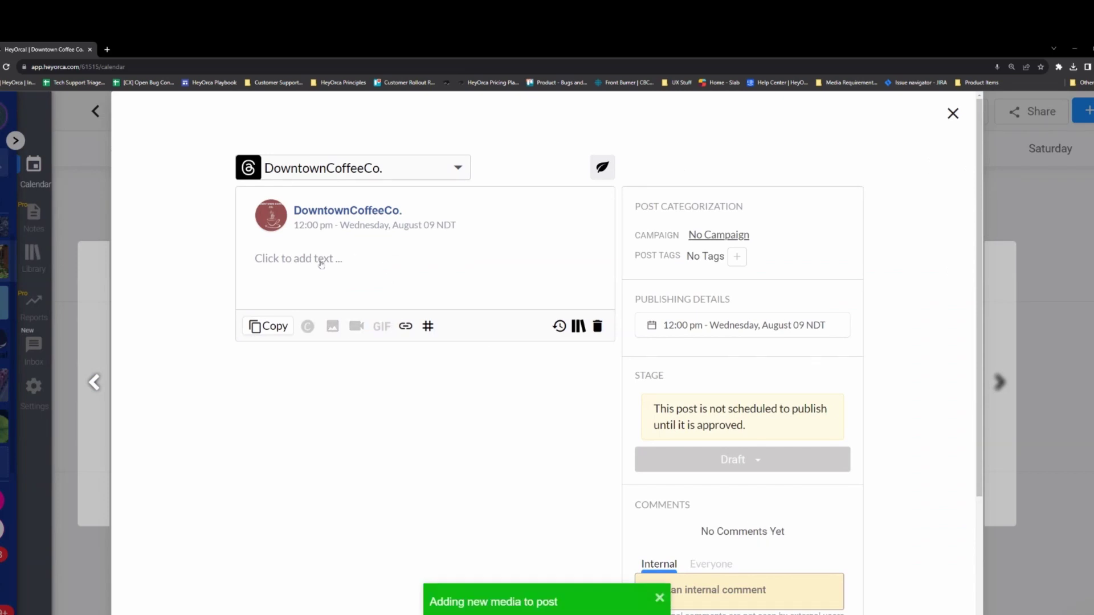
# Write the caption "Now Open at" plus the shop's street address, followed by a blank line and the hashtag #It'scoffeetime
pyautogui.scroll(-1, 401, 381)
pyautogui.scroll(-2, 402, 380)
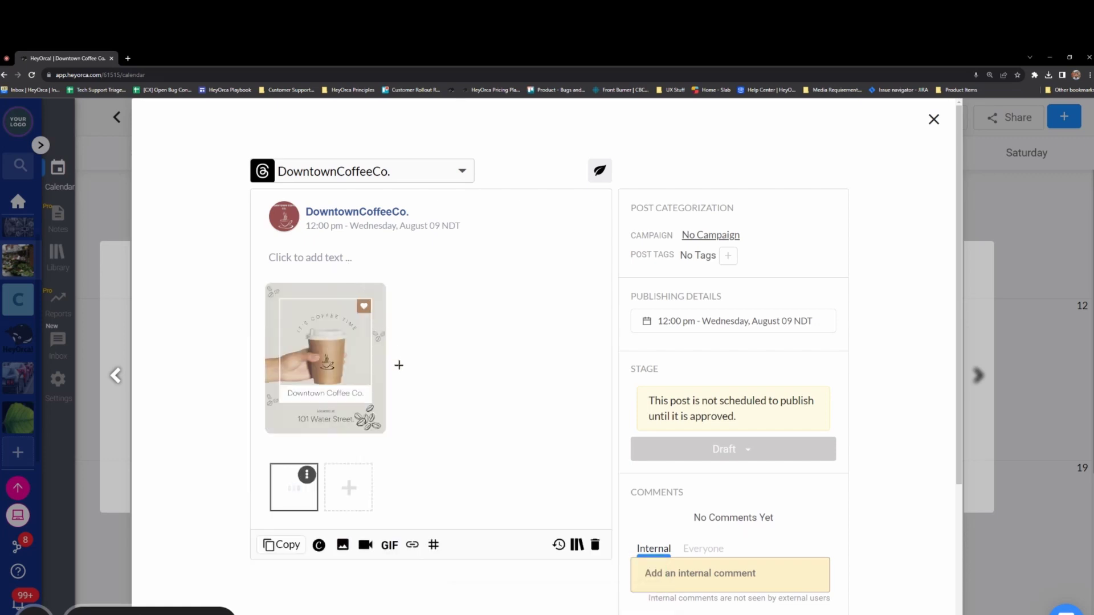
pyautogui.scroll(-2, 408, 374)
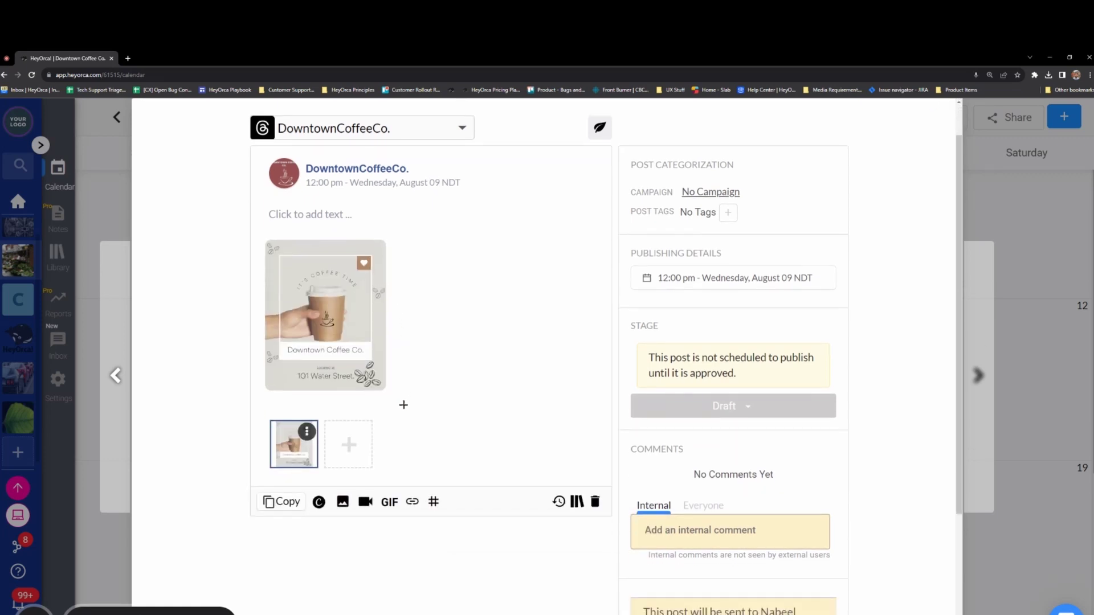
pyautogui.scroll(-2, 403, 404)
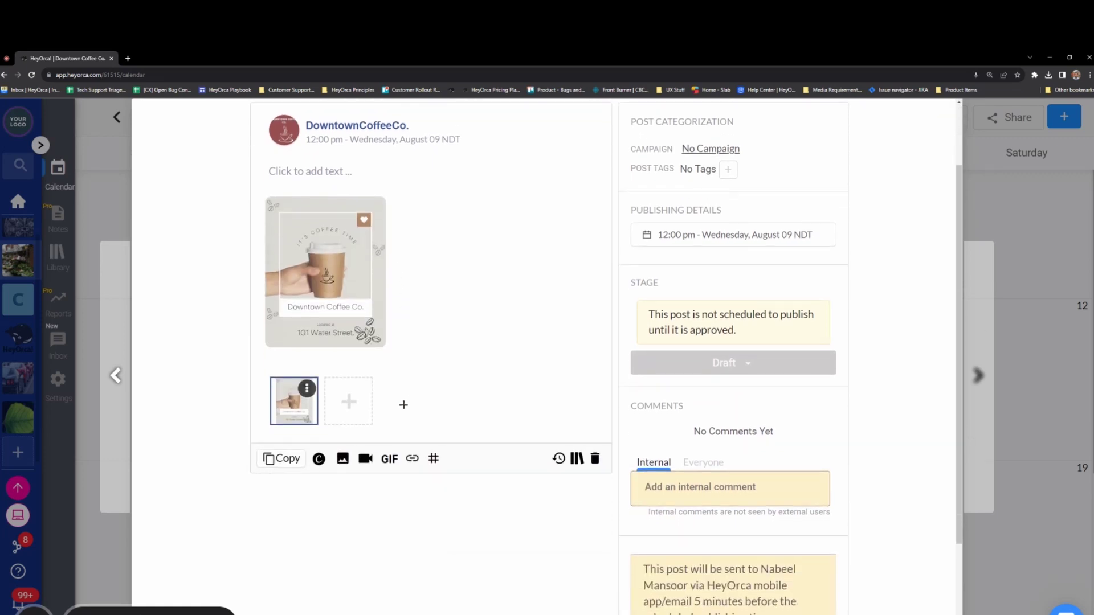
pyautogui.click(318, 180)
pyautogui.write('Now')
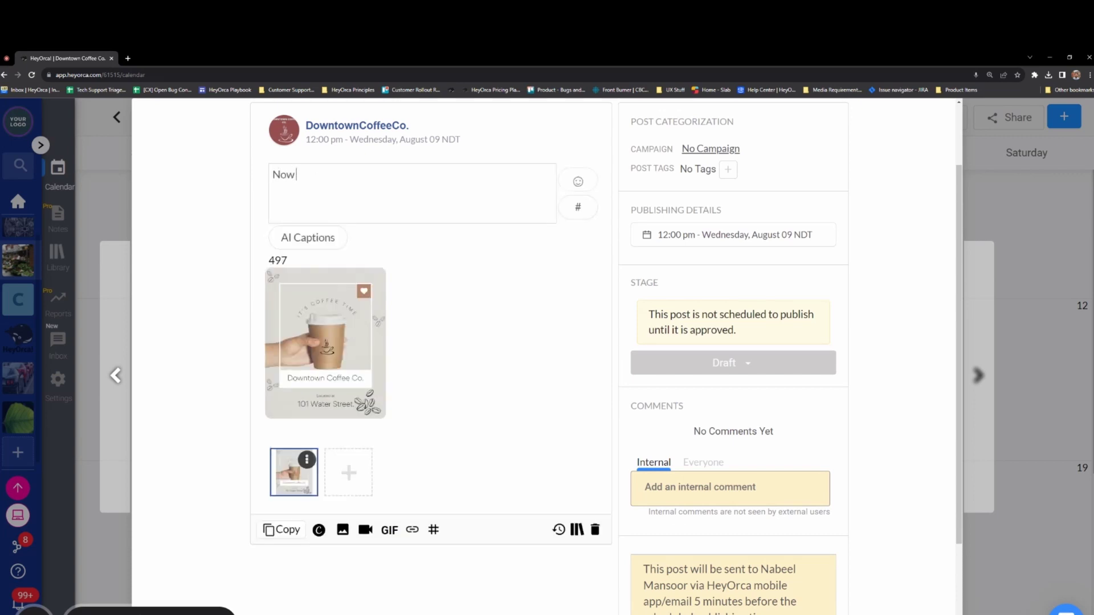
pyautogui.write(' Open at 101 Water Street!')
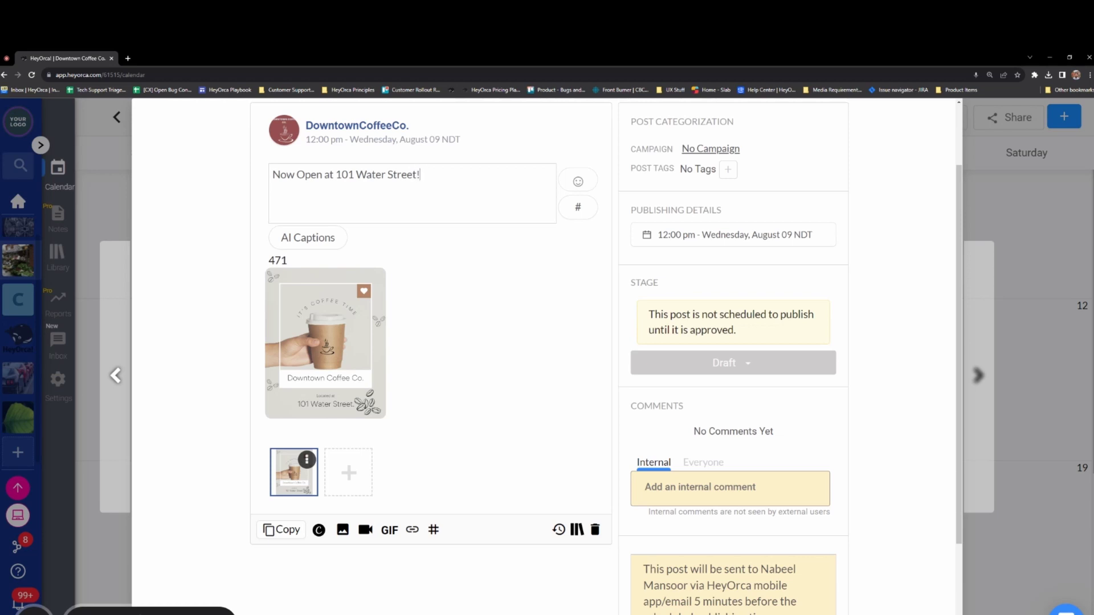
pyautogui.press('Return')
pyautogui.press('Return')
pyautogui.write("#It'scoffeetime")
pyautogui.click(450, 283)
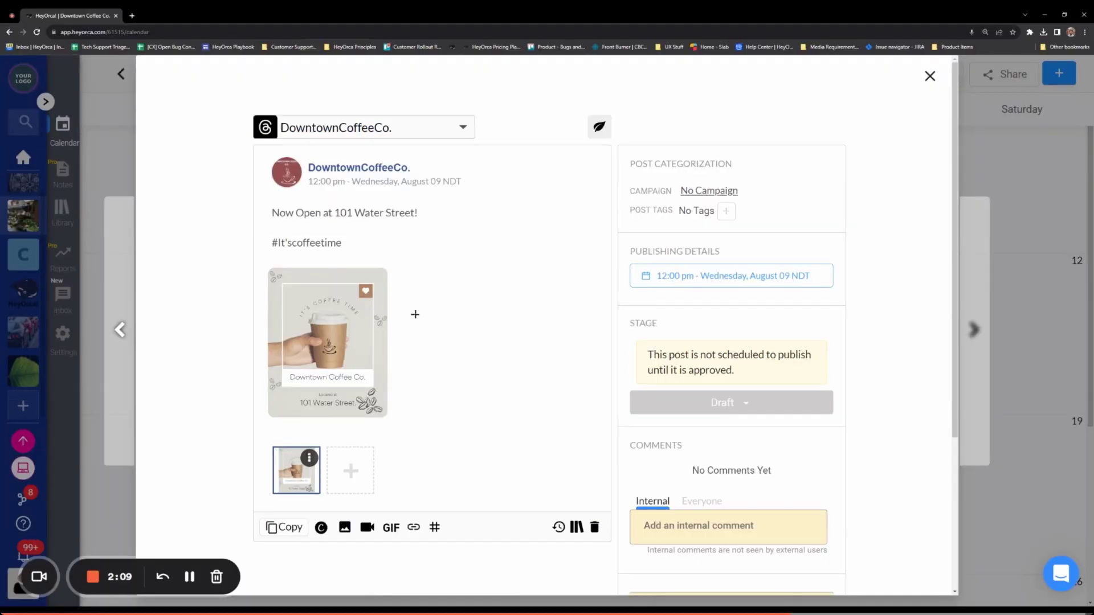
# Set the post's publishing time to August 9th 2023 at 12:00PM and save the schedule
pyautogui.click(753, 282)
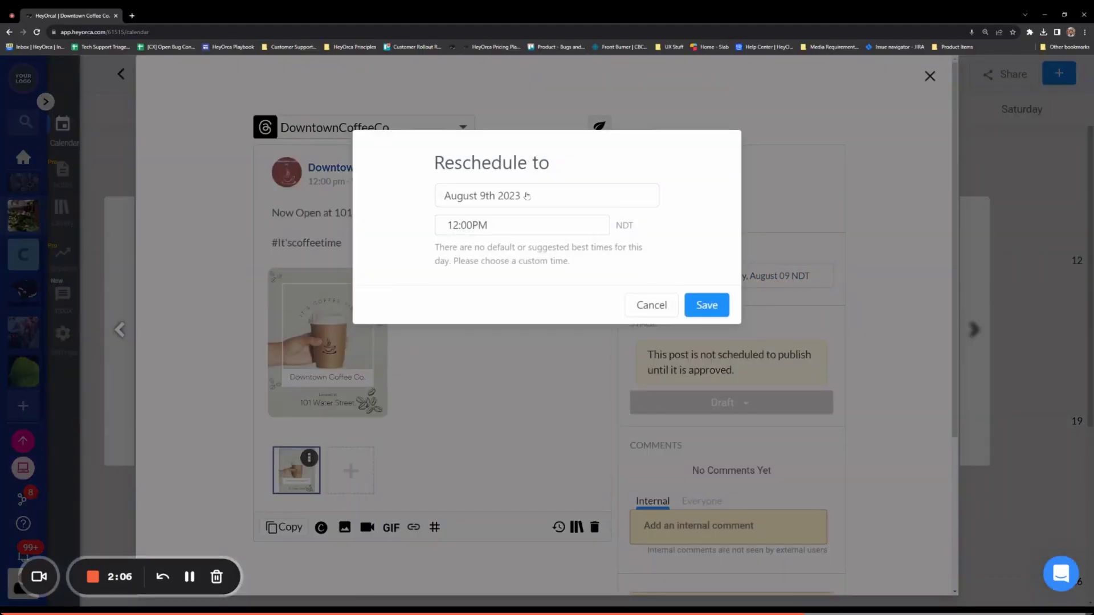
pyautogui.click(528, 195)
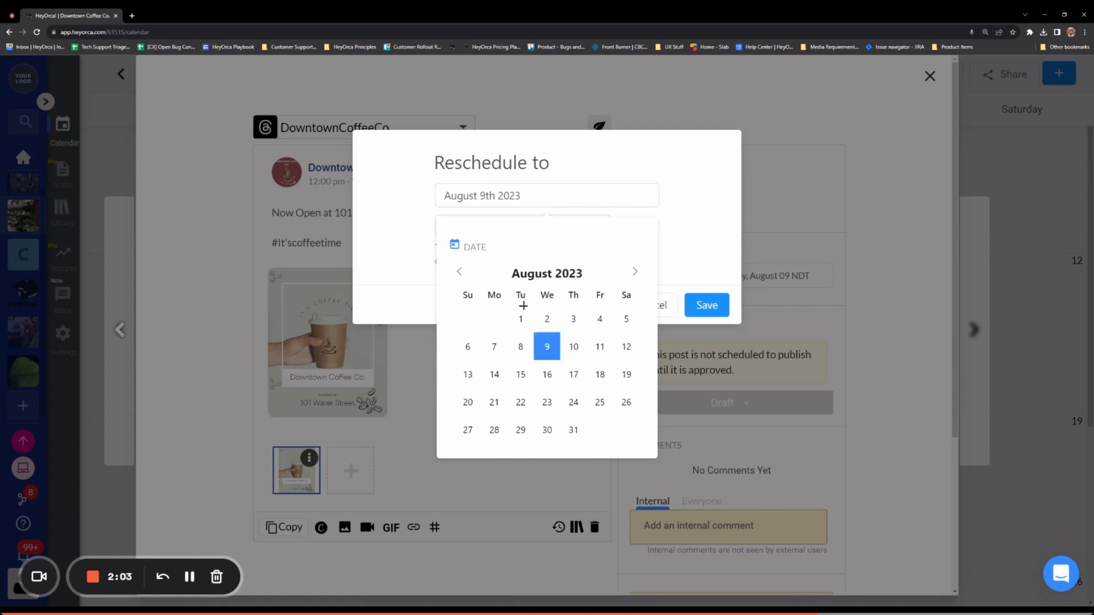
pyautogui.click(546, 346)
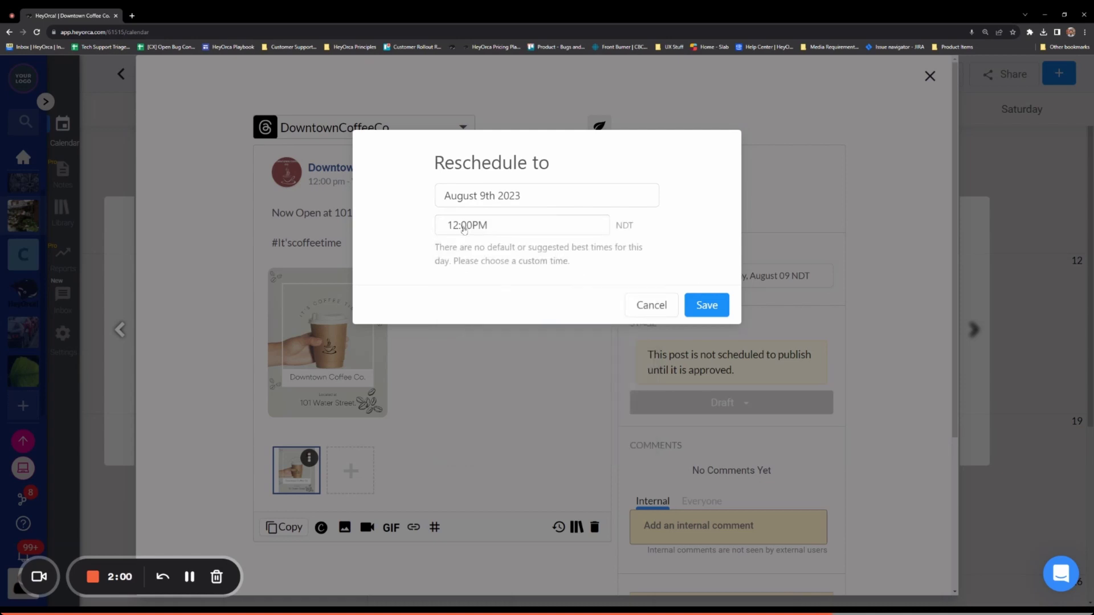
pyautogui.click(694, 302)
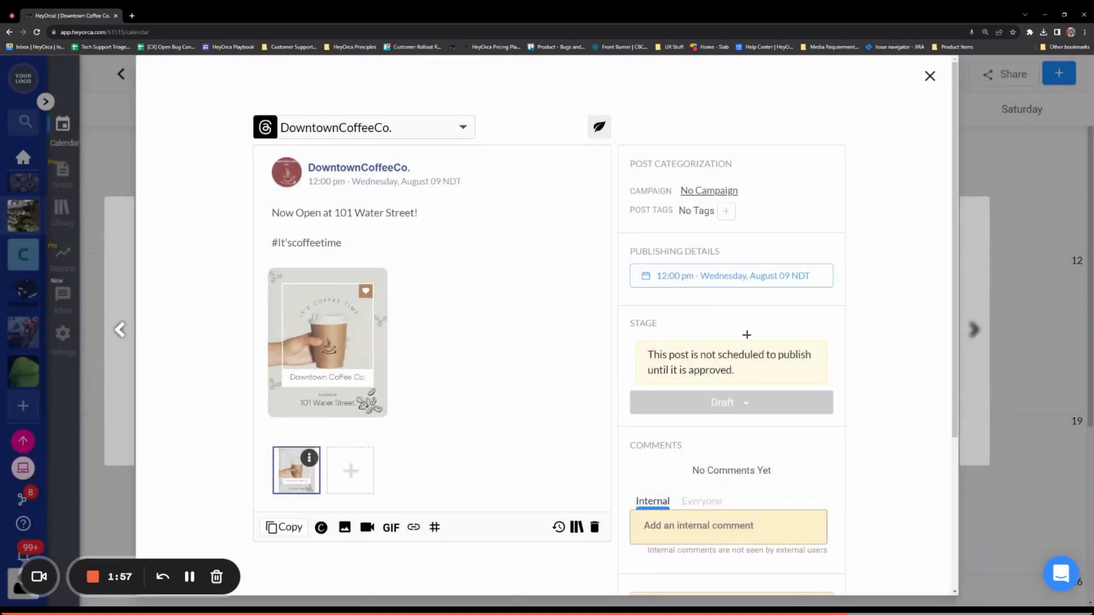
# Change the Threads post's stage to Approve
pyautogui.scroll(-2, 747, 336)
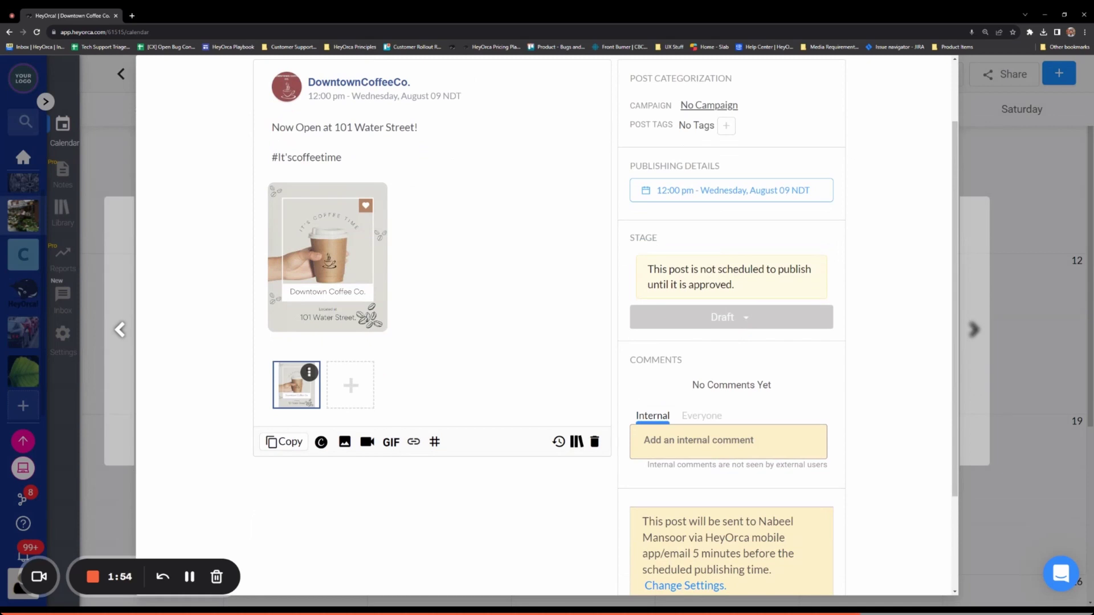
pyautogui.click(740, 322)
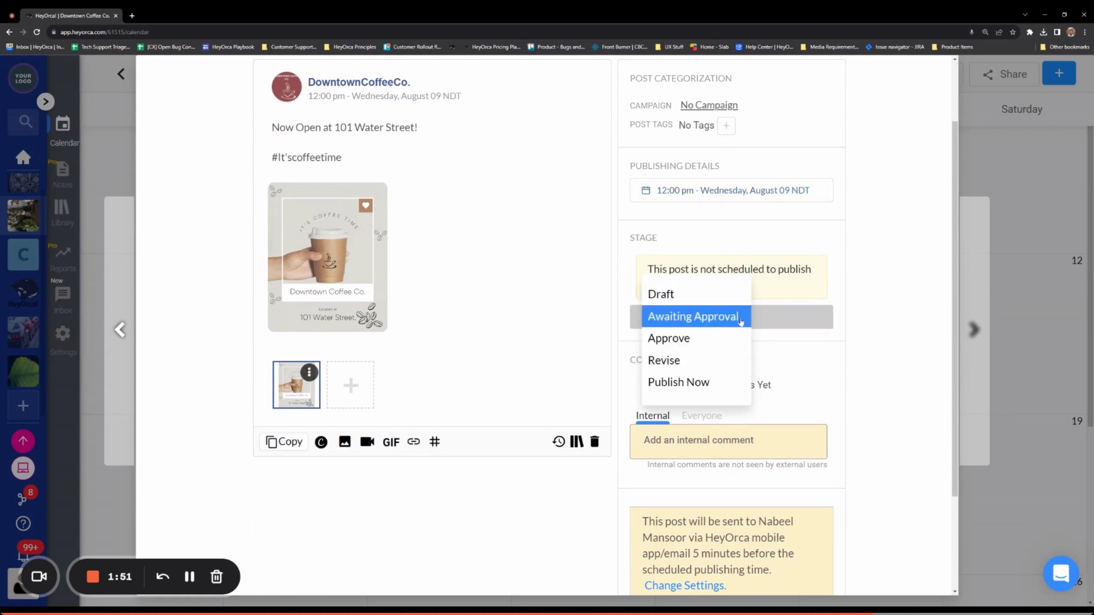
pyautogui.click(716, 335)
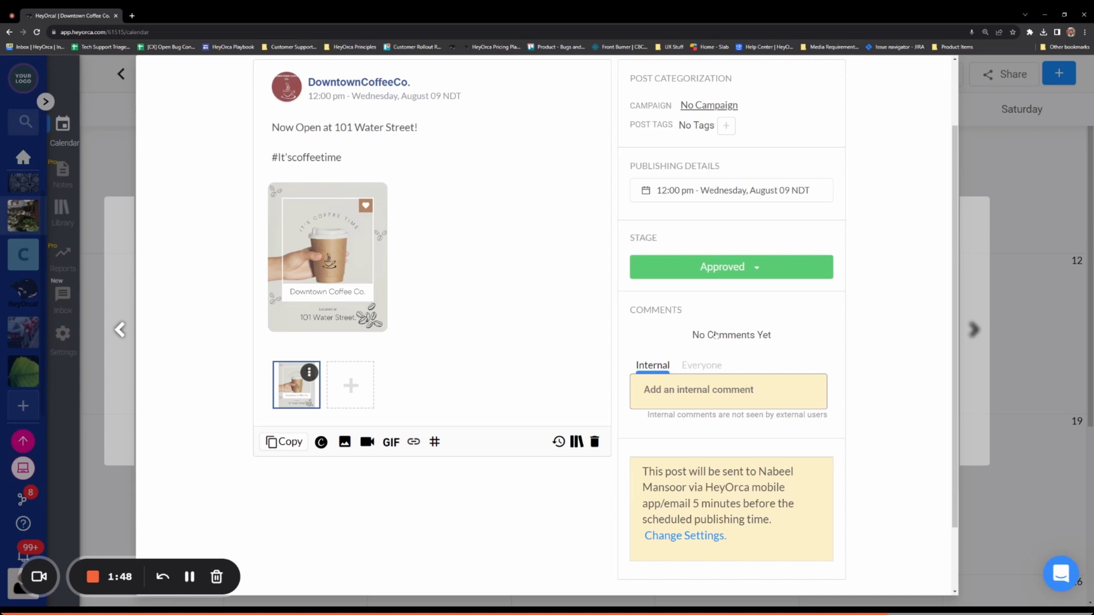
pyautogui.scroll(2, 714, 334)
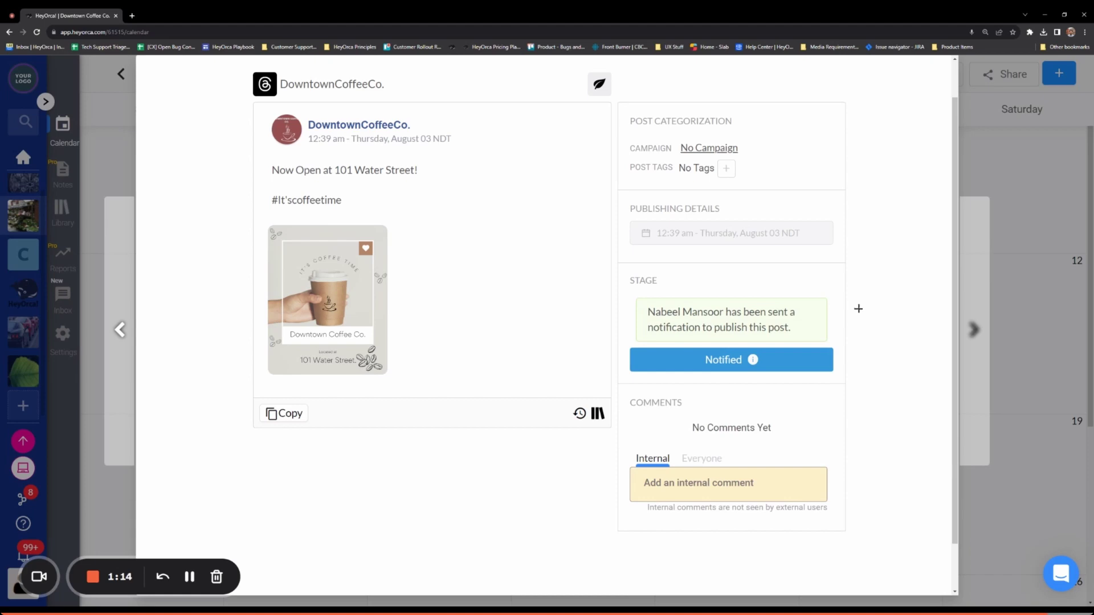
# In the Threads mobile app, start a new thread and paste the copied post caption into it
pyautogui.scroll(-1, 857, 307)
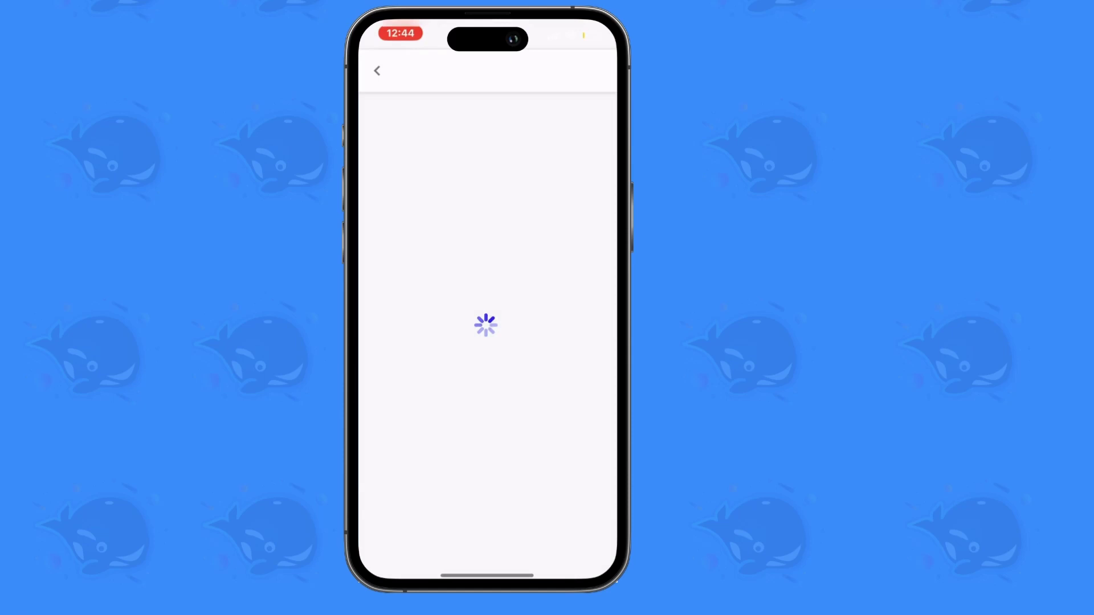
pyautogui.scroll(-1, 488, 325)
pyautogui.scroll(-1, 487, 325)
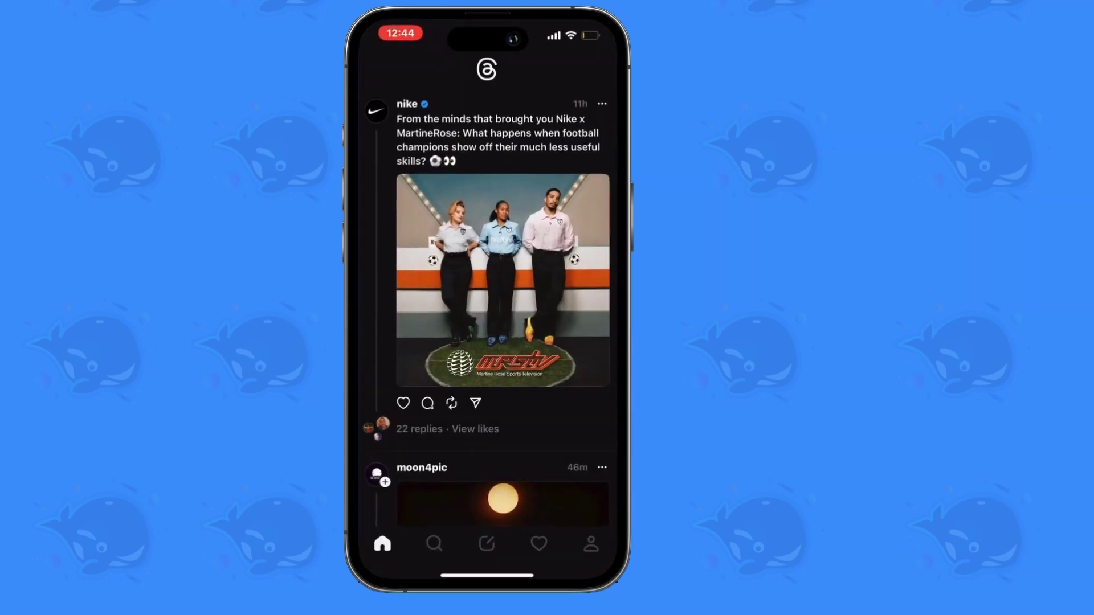
pyautogui.click(486, 544)
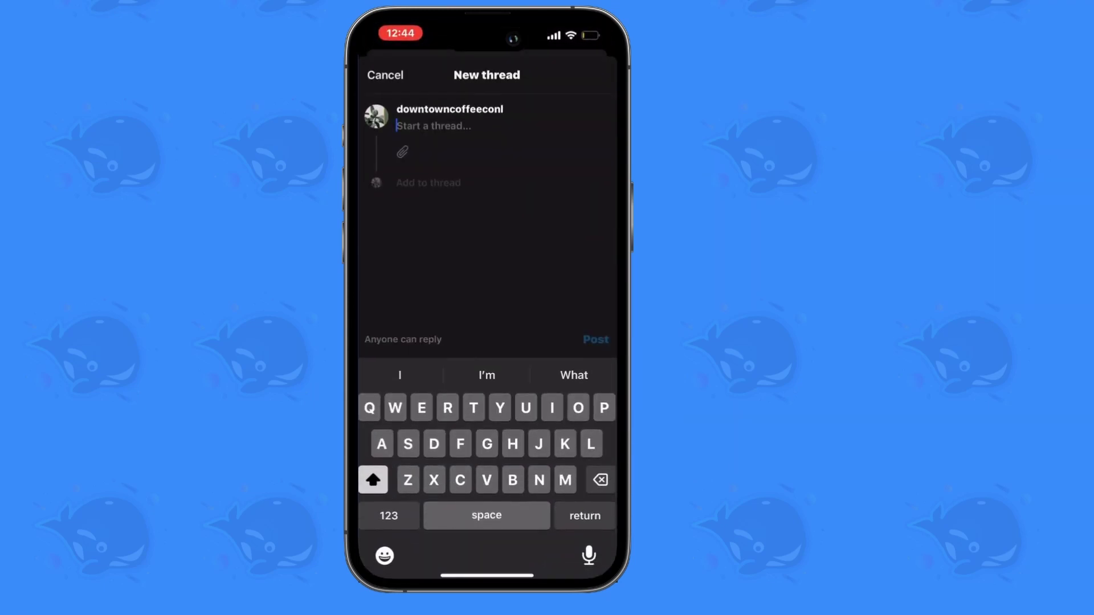
pyautogui.click(416, 126)
pyautogui.click(391, 95)
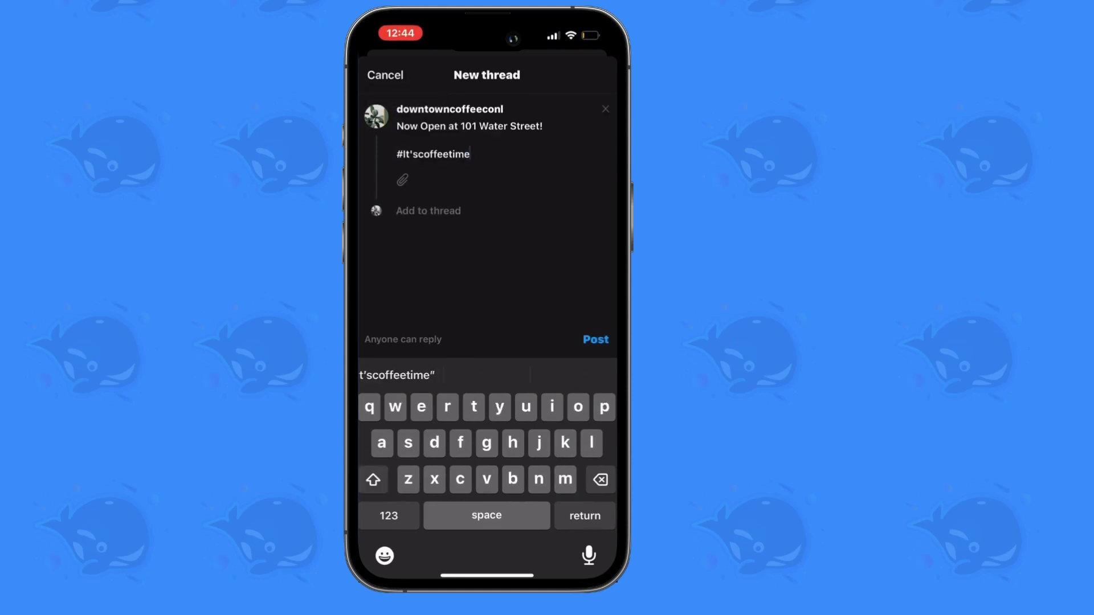
# Attach the It's Coffee Time cup graphic from the photo library to the new thread
pyautogui.click(402, 180)
pyautogui.click(390, 165)
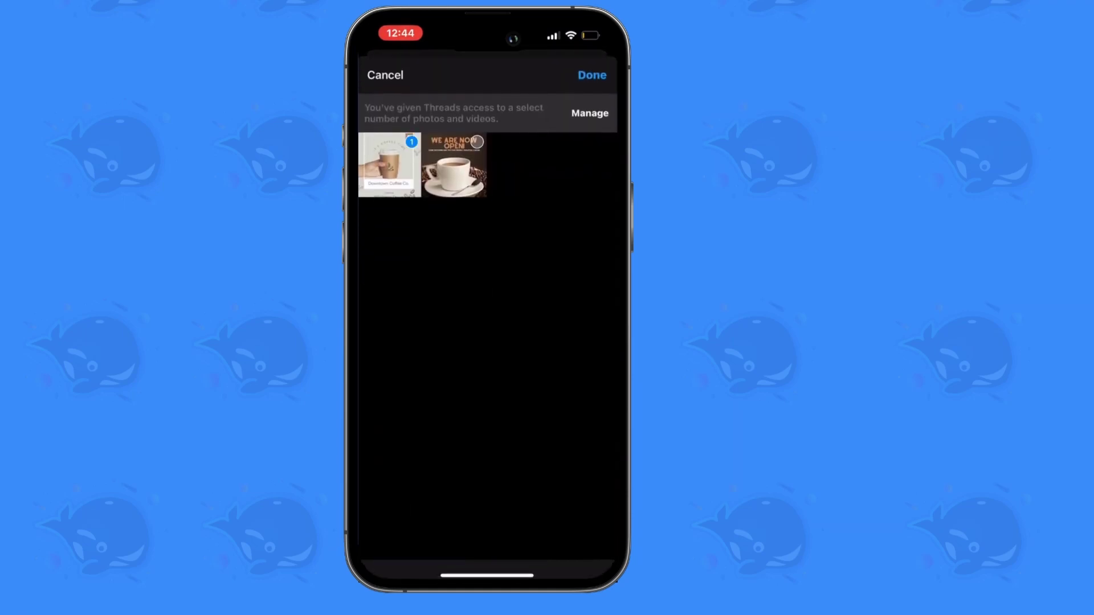
pyautogui.click(592, 75)
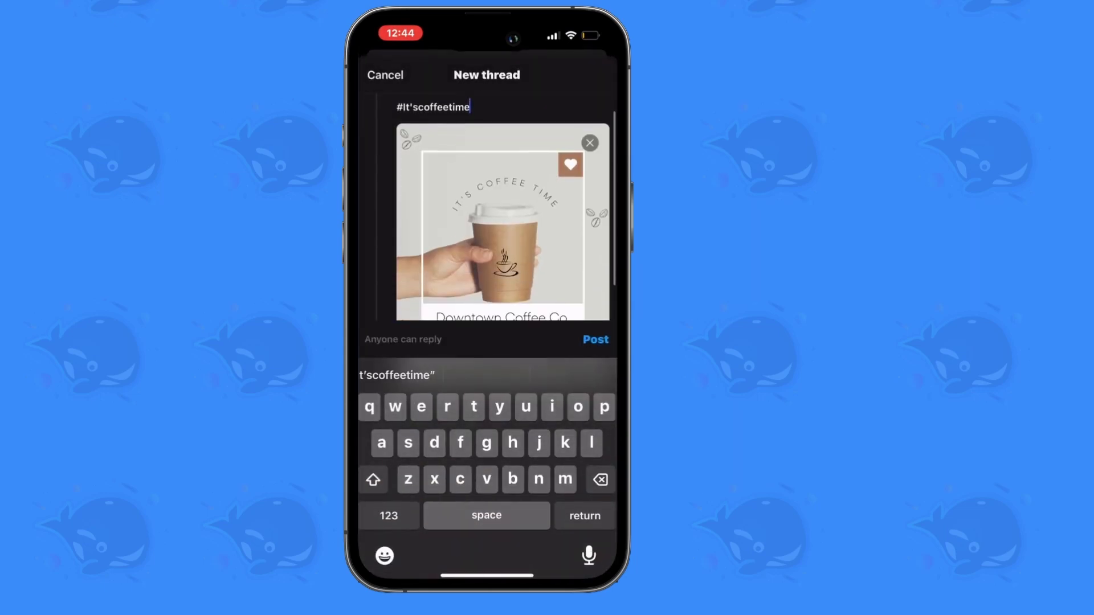
# Review the attached coffee graphic in the new thread and publish the thread
pyautogui.scroll(-2, 502, 207)
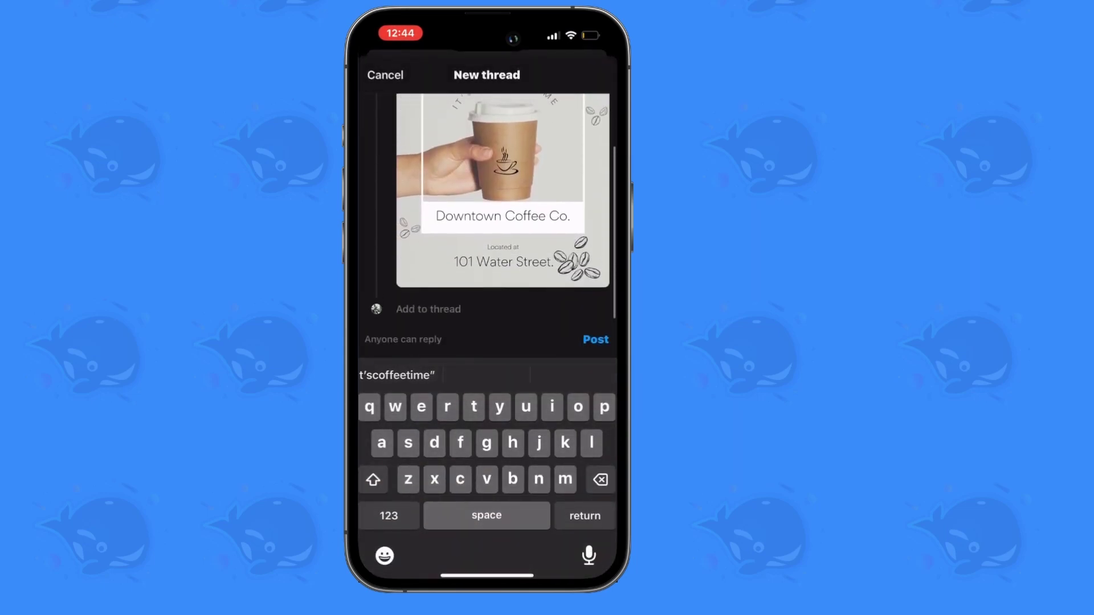
pyautogui.click(596, 339)
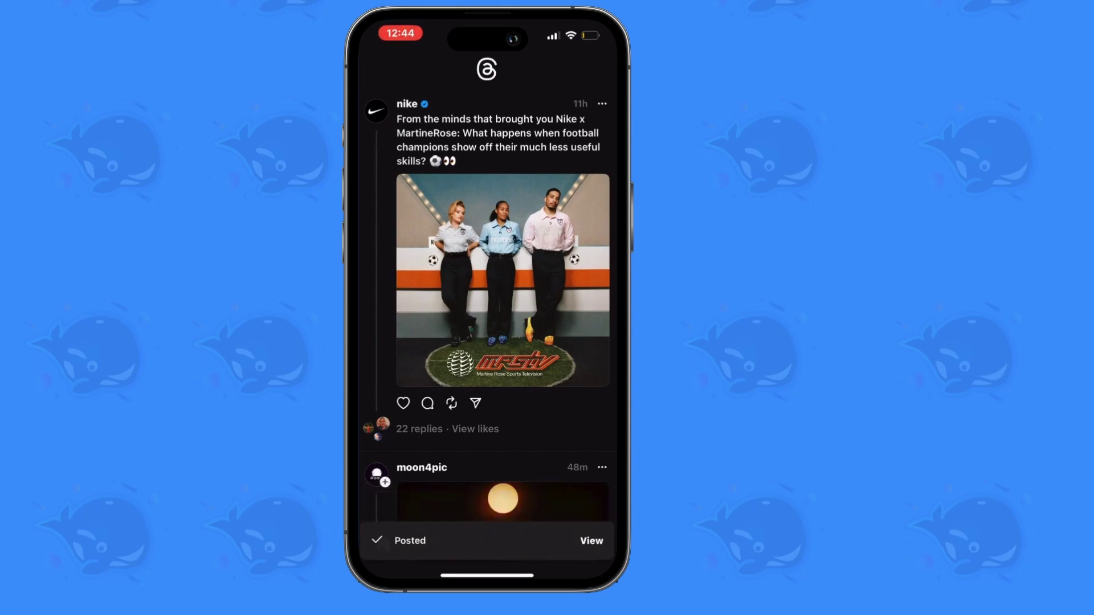
# Check the newly published coffee post on the account's own profile, viewing its graphic full screen and closing it again
pyautogui.scroll(1, 486, 292)
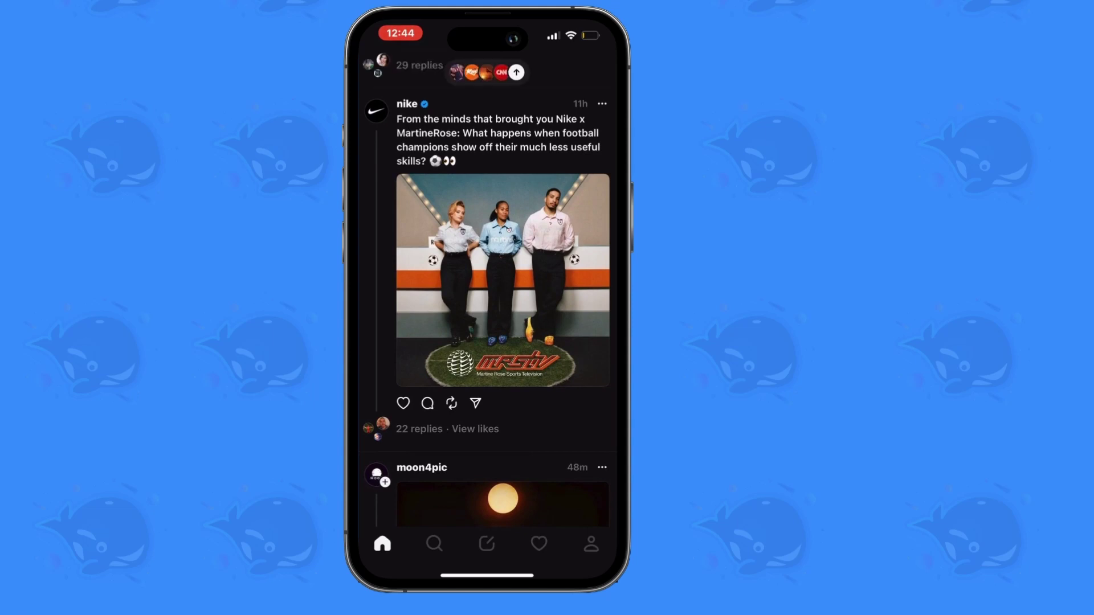
pyautogui.click(591, 543)
pyautogui.scroll(-3, 486, 293)
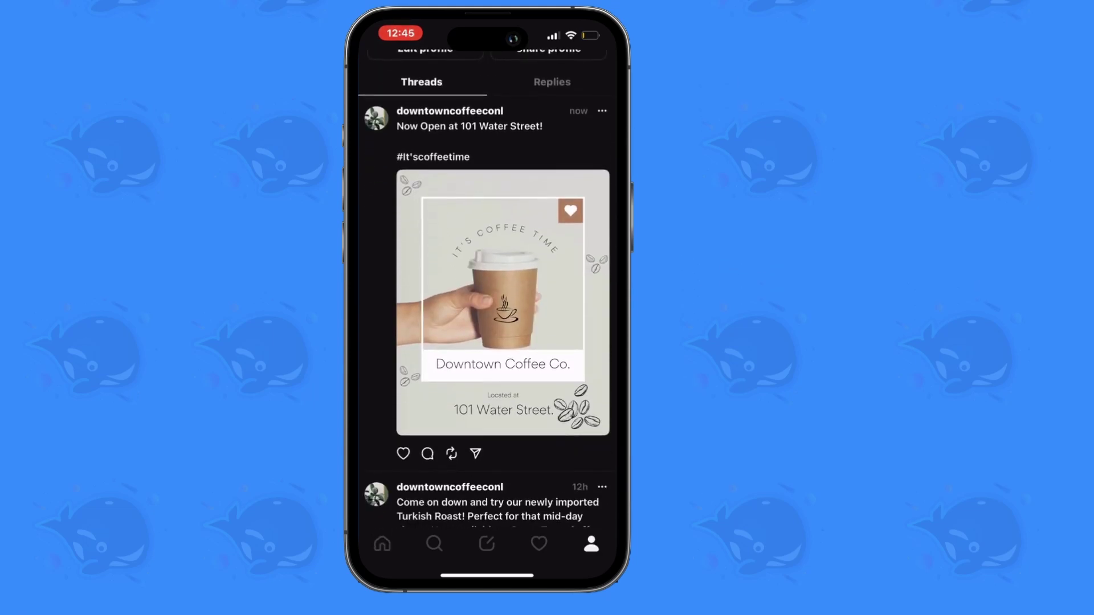
pyautogui.click(503, 281)
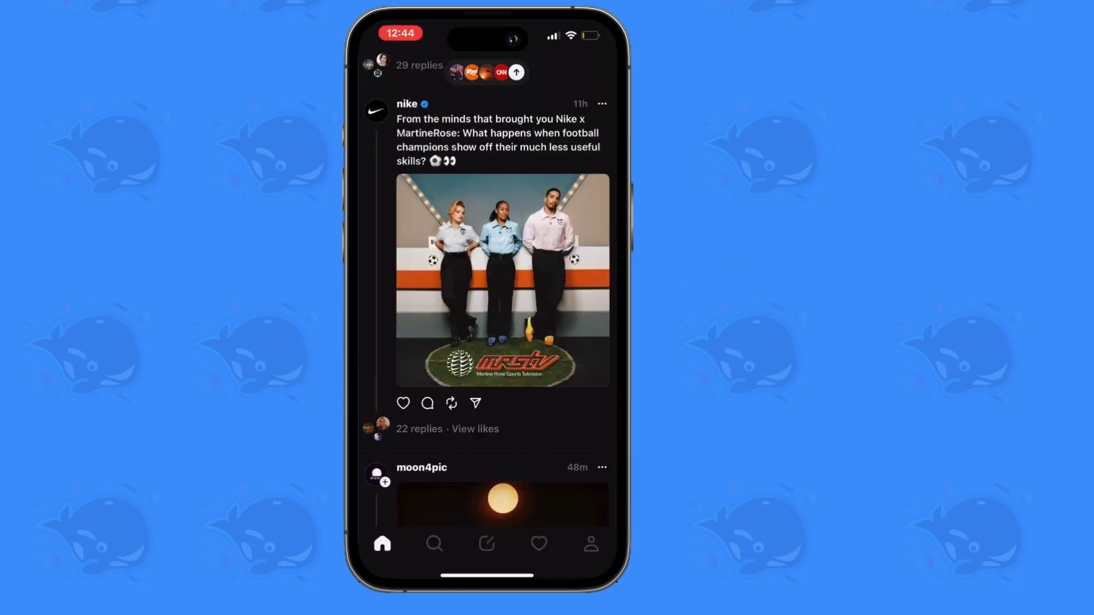
pyautogui.click(591, 543)
pyautogui.scroll(-3, 486, 293)
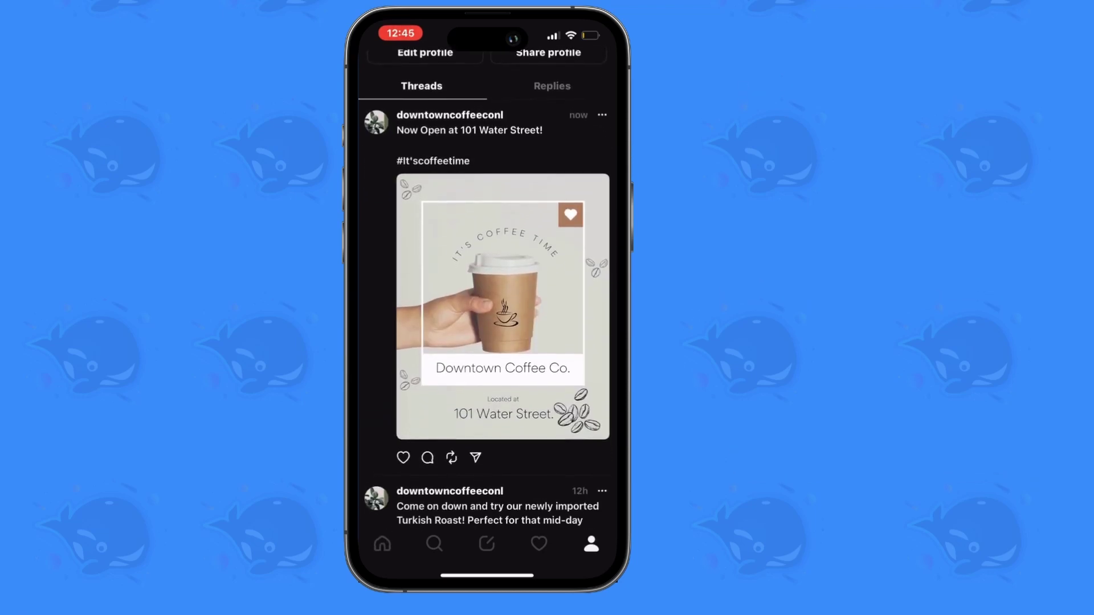
pyautogui.scroll(-1, 487, 293)
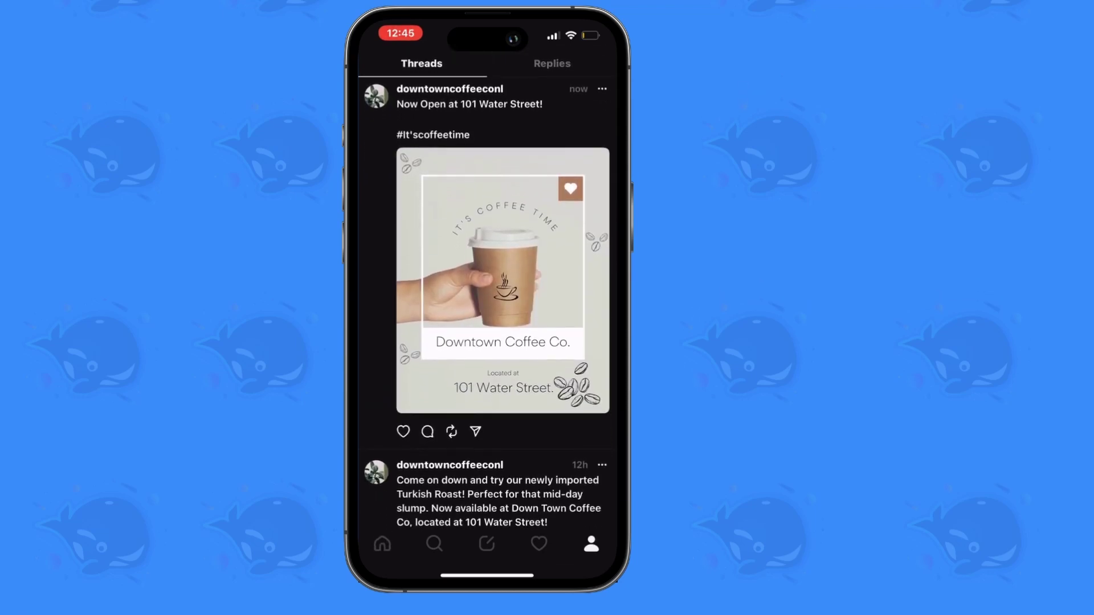
pyautogui.click(502, 285)
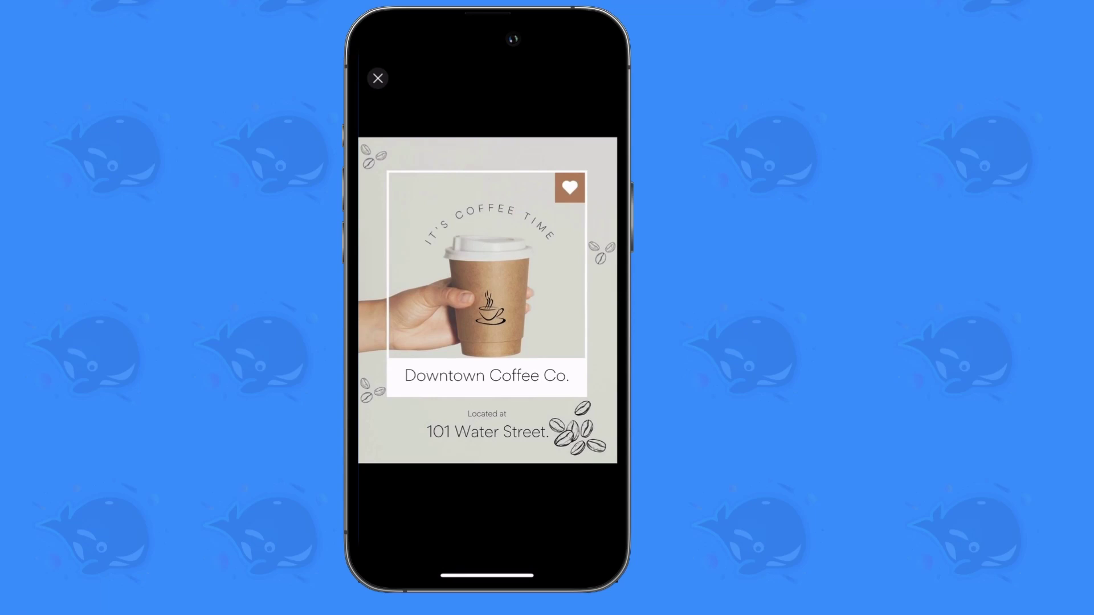
pyautogui.moveTo(488, 300); pyautogui.dragTo(491, 329)
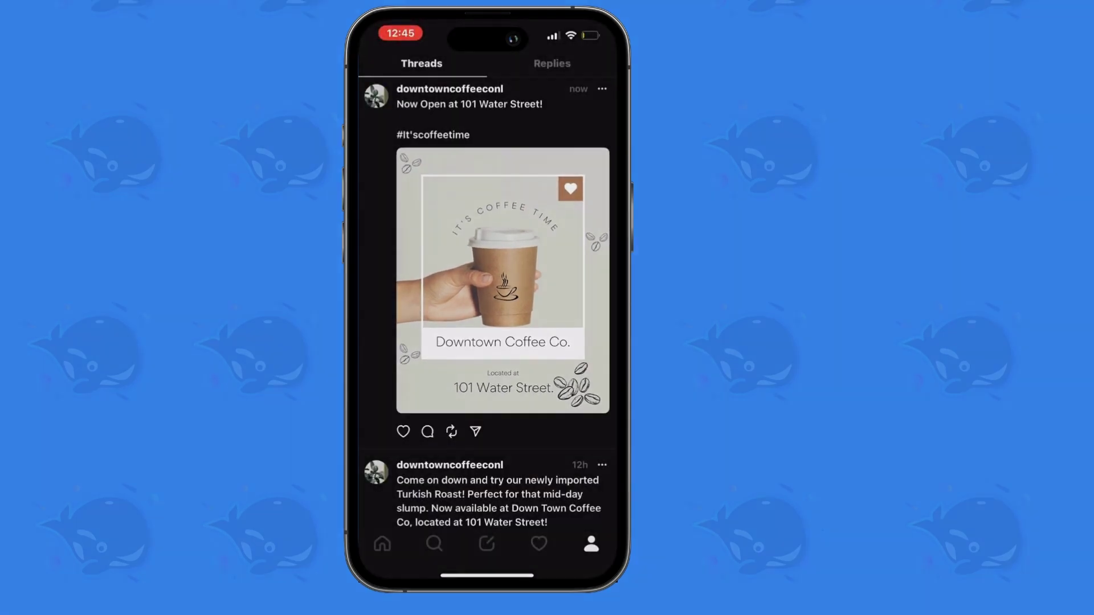